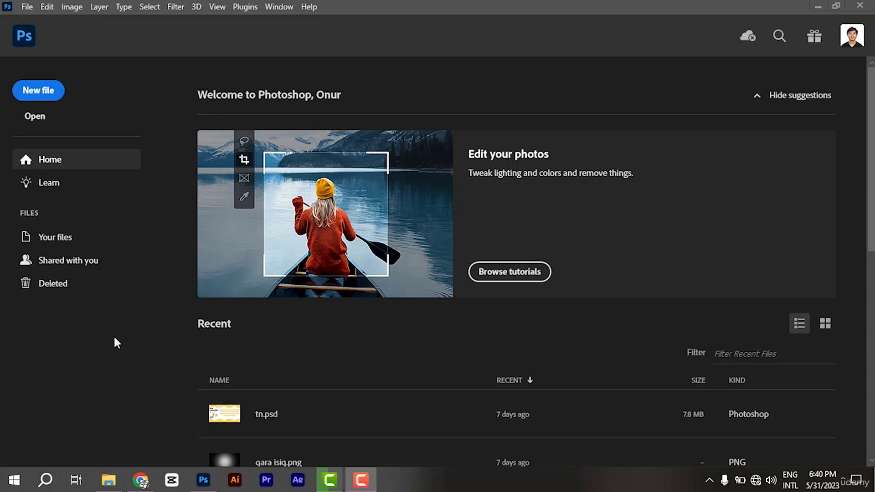
- Open the beautiful-sensual-woman portrait JPG from the Pictures folder
click(35, 114)
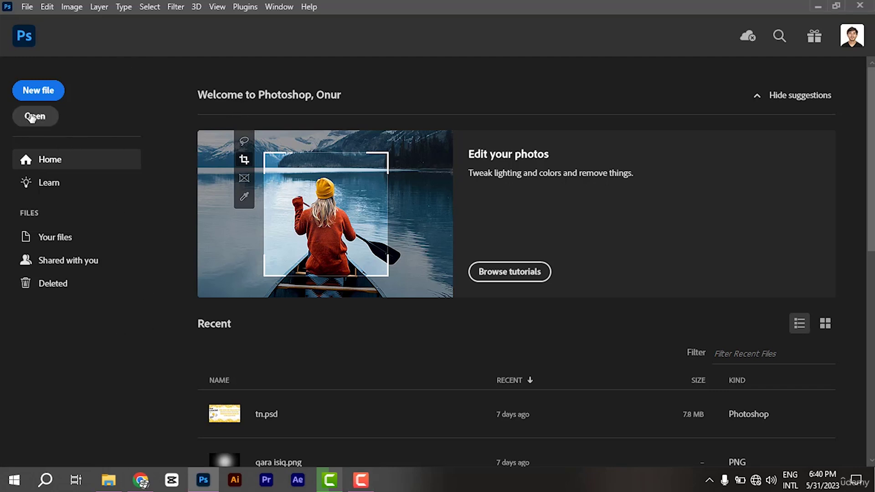
click(36, 118)
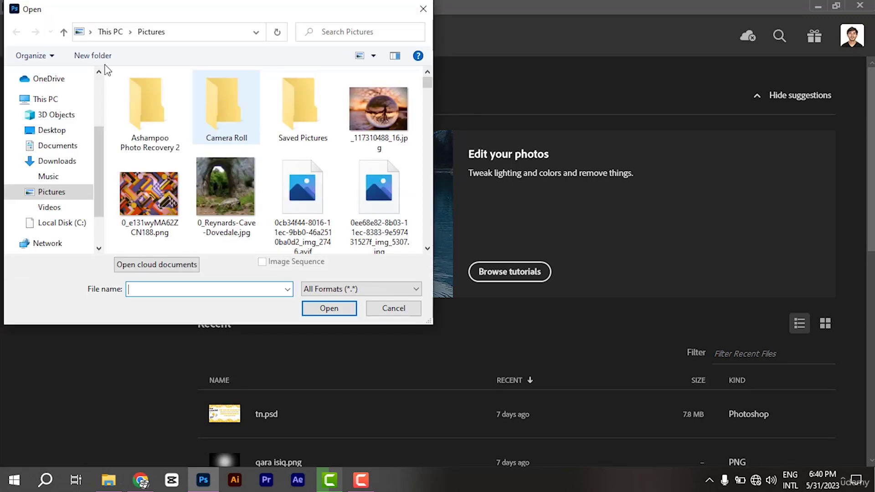
scroll(36, 197, up, 4)
scroll(39, 196, up, 2)
scroll(388, 207, down, 3)
click(387, 207)
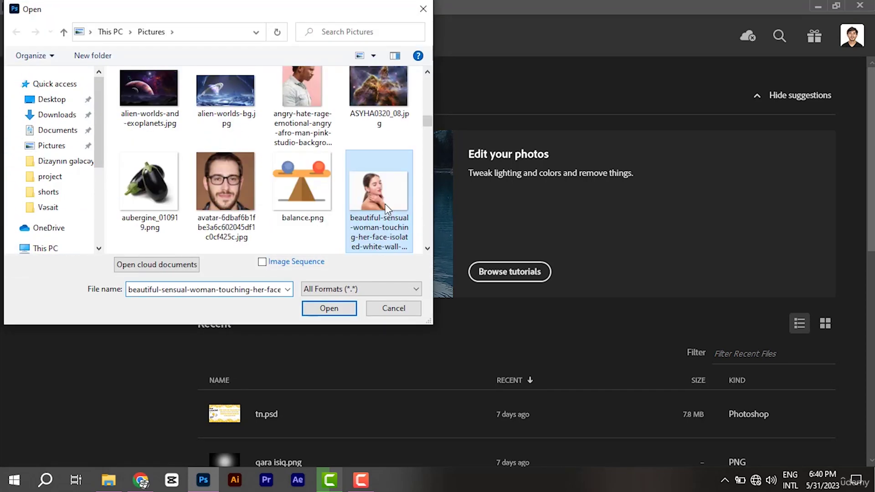
click(326, 309)
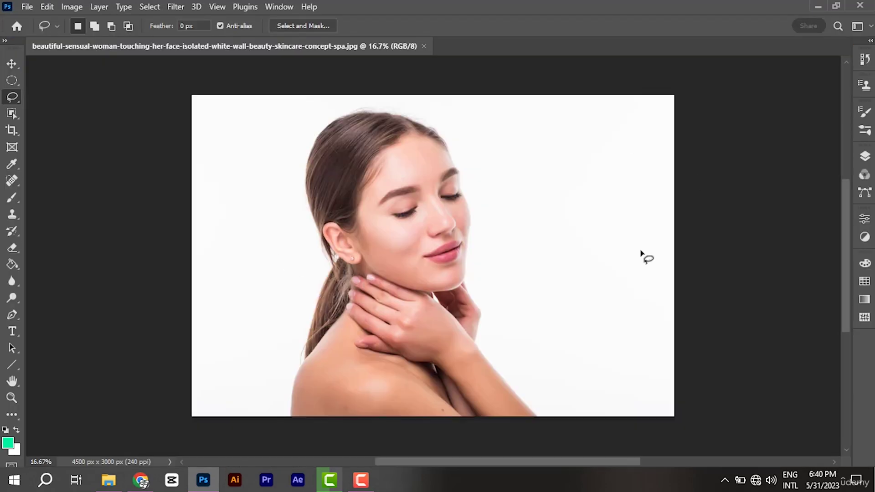
right_click(16, 97)
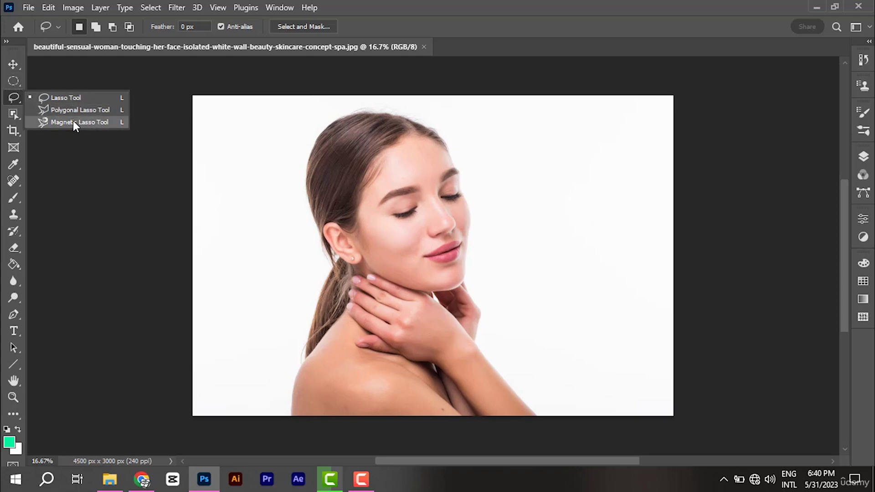
click(18, 84)
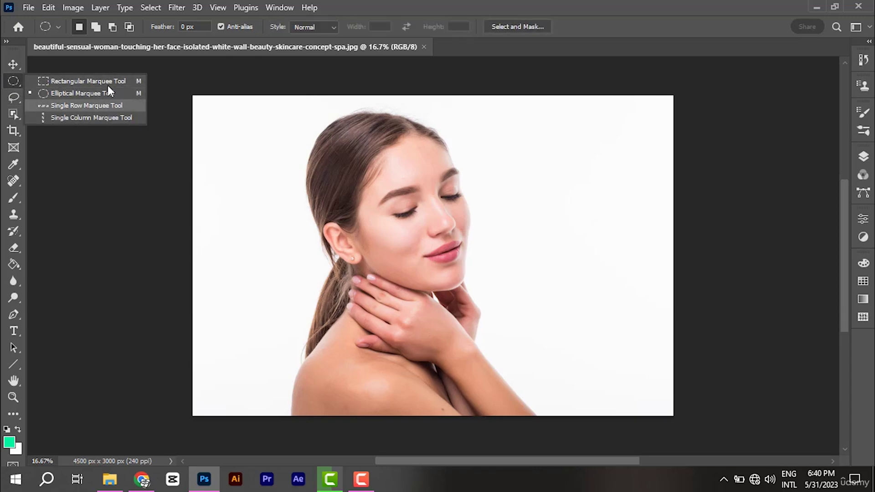
click(11, 98)
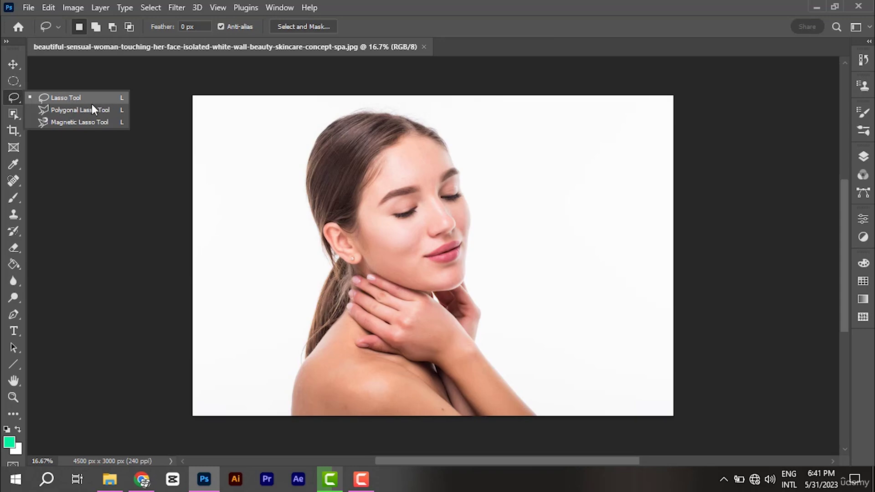
click(69, 99)
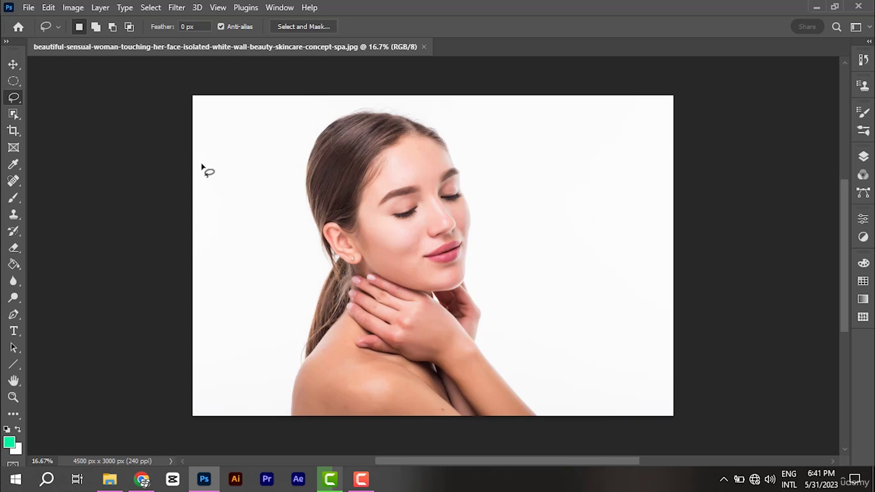
click(13, 113)
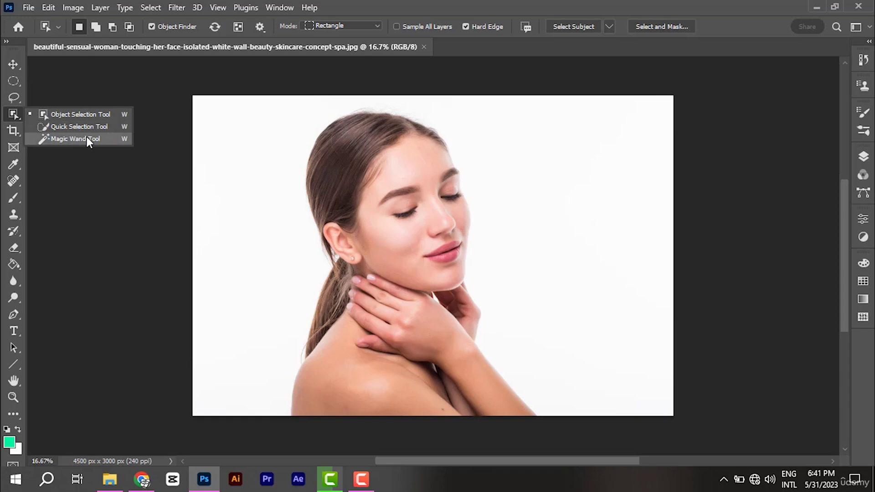
click(16, 114)
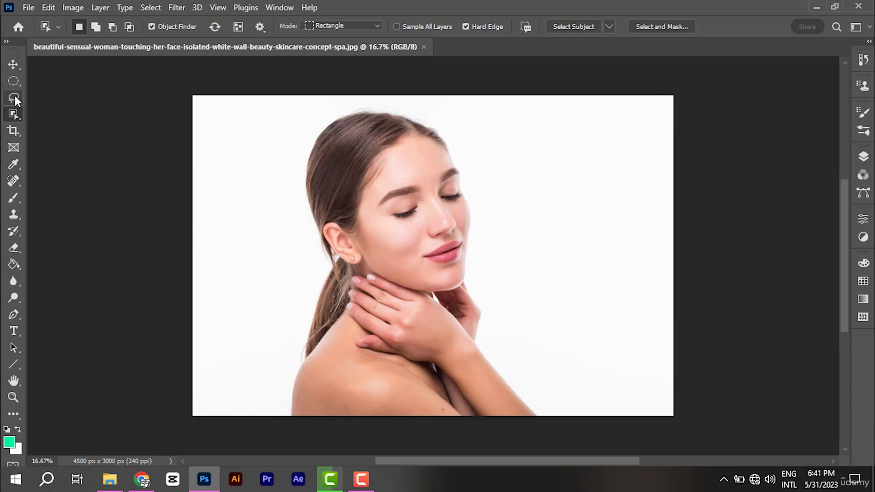
right_click(14, 96)
click(56, 96)
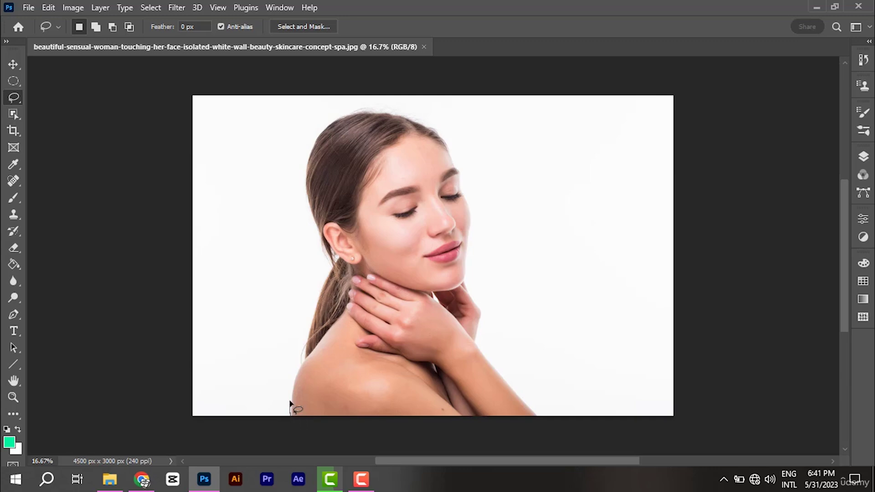
- Drag a freehand Lasso outline around the woman's hair, face, hands and shoulders
mouse_move(290, 403)
mouse_down()
mouse_move(331, 275)
mouse_move(300, 184)
mouse_move(315, 128)
mouse_move(365, 108)
mouse_move(433, 125)
mouse_move(448, 138)
mouse_move(472, 208)
mouse_move(469, 284)
mouse_move(483, 309)
mouse_move(480, 344)
mouse_move(543, 416)
mouse_move(291, 417)
mouse_up()
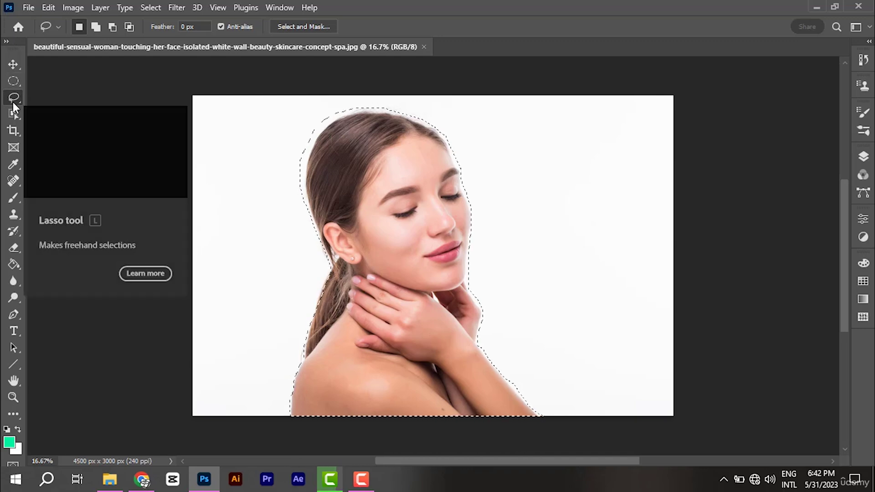
- Choose Select and Mask from the selection's right-click menu
right_click(426, 218)
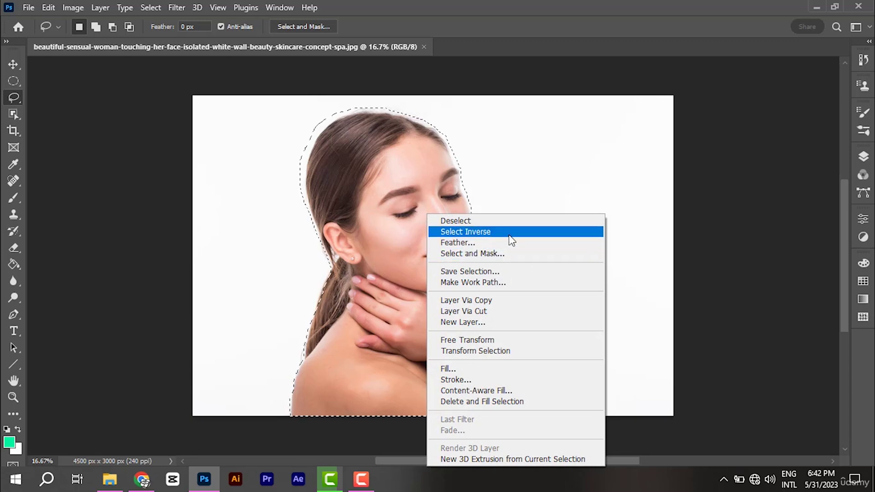
click(476, 254)
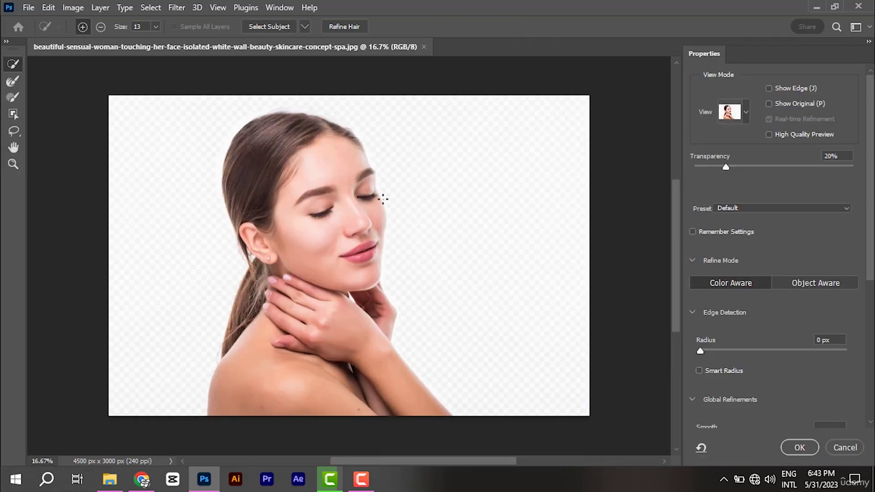
- Set the Select and Mask preview view to On Black at 50% opacity
click(748, 109)
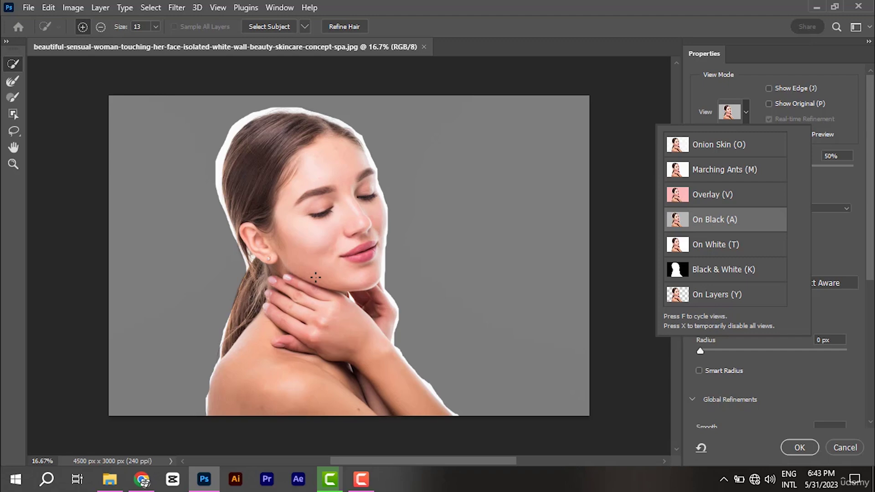
click(315, 276)
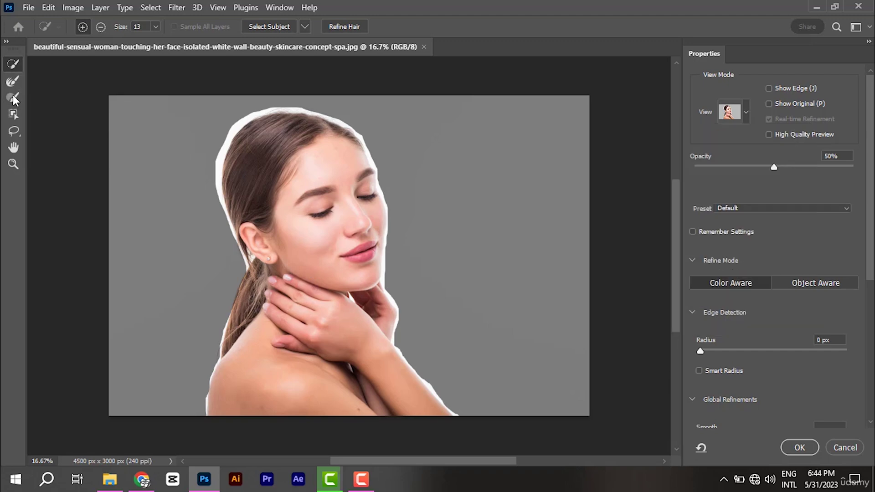
- Enlarge the Refine Edge Brush and refine the left edge of the hair
click(14, 97)
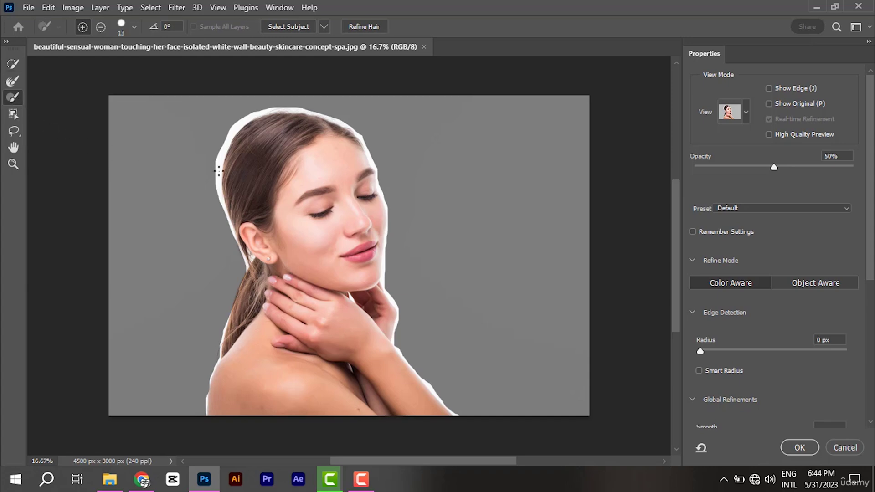
drag(129, 170, 144, 179)
mouse_move(212, 161)
mouse_down()
mouse_move(208, 178)
mouse_move(207, 142)
mouse_move(205, 177)
mouse_up()
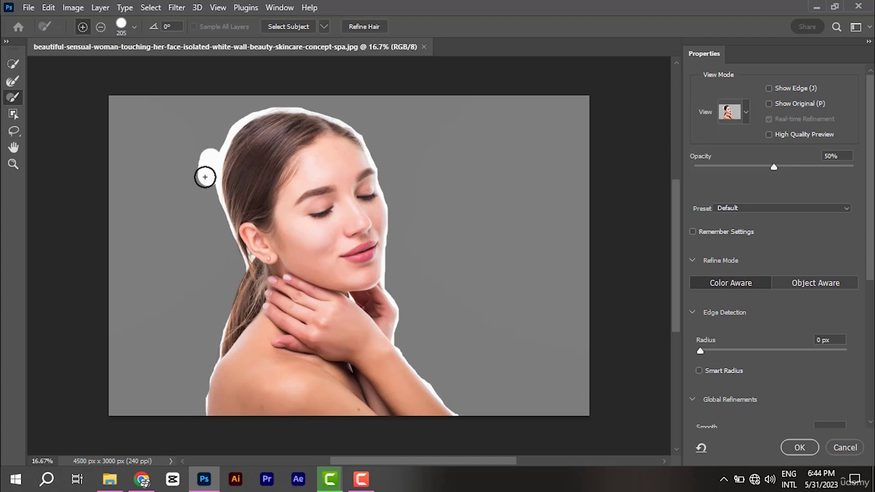
drag(205, 174, 209, 162)
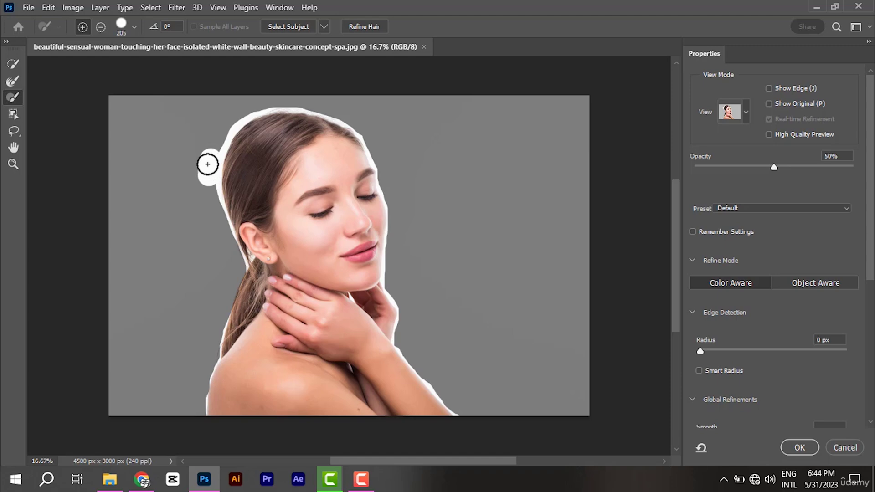
- In Subtract mode, brush away the white halo around the hair, forearm and shoulder
click(101, 27)
mouse_move(209, 147)
mouse_down()
mouse_move(203, 195)
mouse_move(204, 170)
mouse_move(196, 195)
mouse_move(195, 168)
mouse_move(197, 202)
mouse_move(208, 188)
mouse_up()
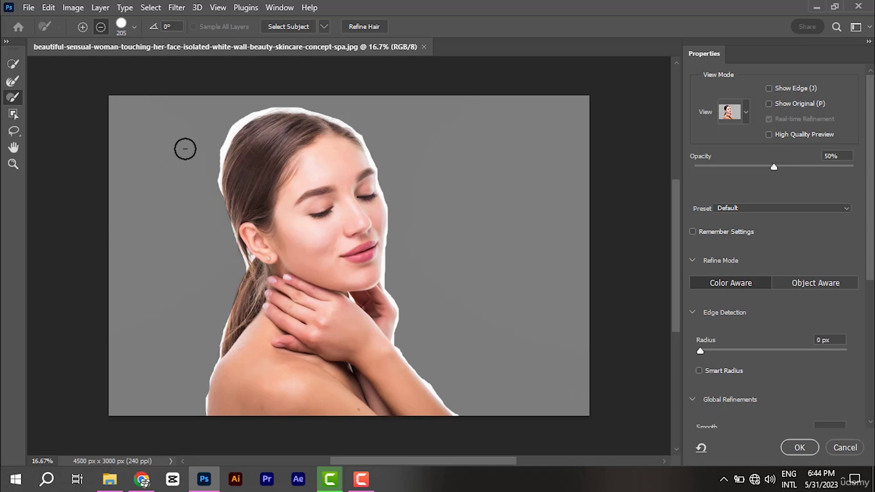
drag(205, 182, 242, 114)
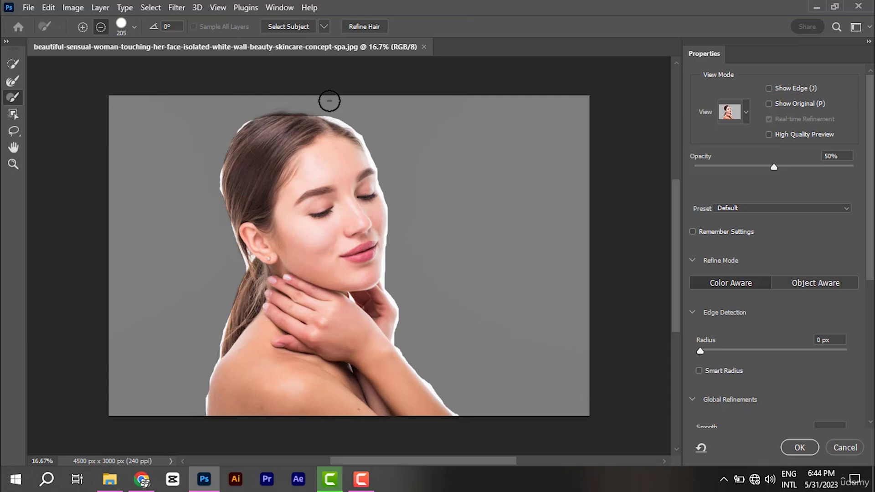
mouse_move(356, 121)
mouse_down()
mouse_move(390, 151)
mouse_move(309, 100)
mouse_move(282, 97)
mouse_move(328, 109)
mouse_move(304, 104)
mouse_move(317, 105)
mouse_move(263, 125)
mouse_move(242, 120)
mouse_move(272, 148)
mouse_move(347, 180)
mouse_move(328, 112)
mouse_move(370, 137)
mouse_move(394, 211)
mouse_move(393, 287)
mouse_move(399, 203)
mouse_move(391, 228)
mouse_move(386, 207)
mouse_move(406, 305)
mouse_move(400, 336)
mouse_move(479, 419)
mouse_move(406, 368)
mouse_move(433, 384)
mouse_move(422, 368)
mouse_up()
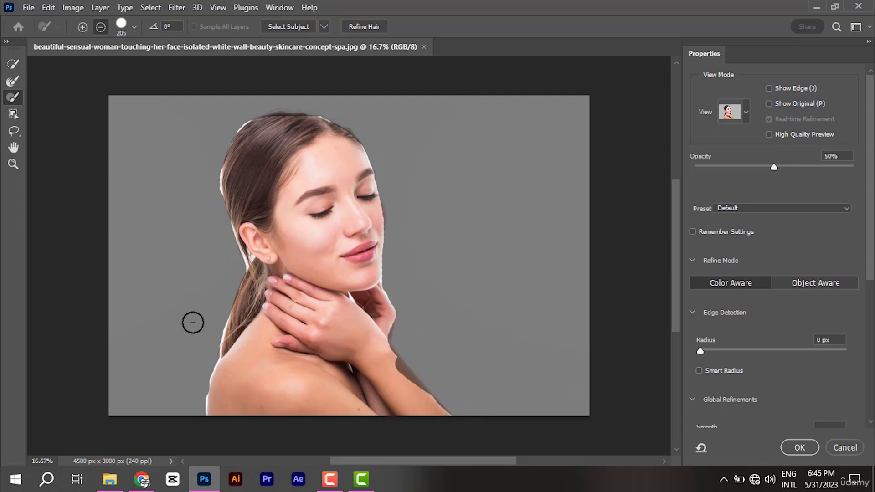
drag(209, 320, 203, 388)
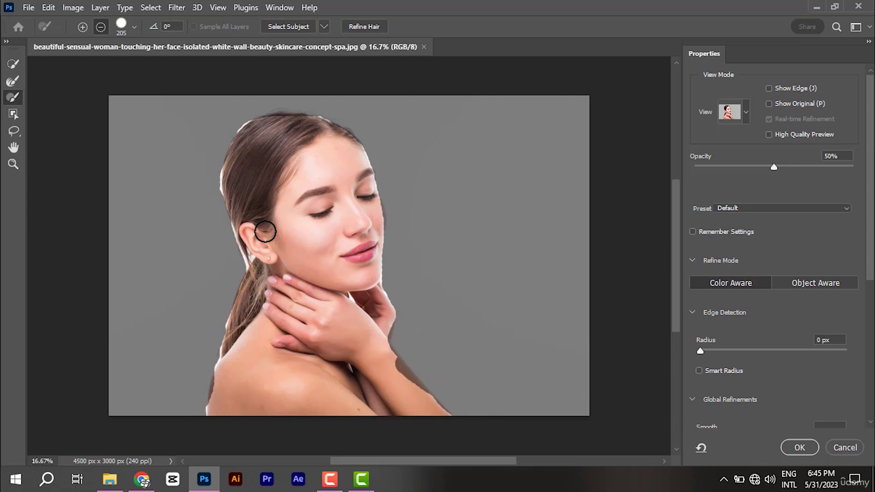
- Enlarge the Refine Edge Brush and refine the hairline along the top of the hair
click(13, 83)
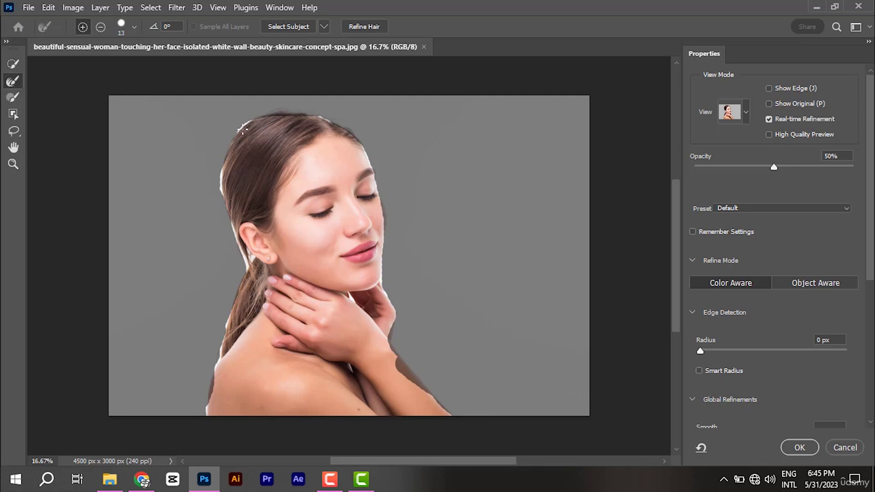
drag(176, 130, 200, 130)
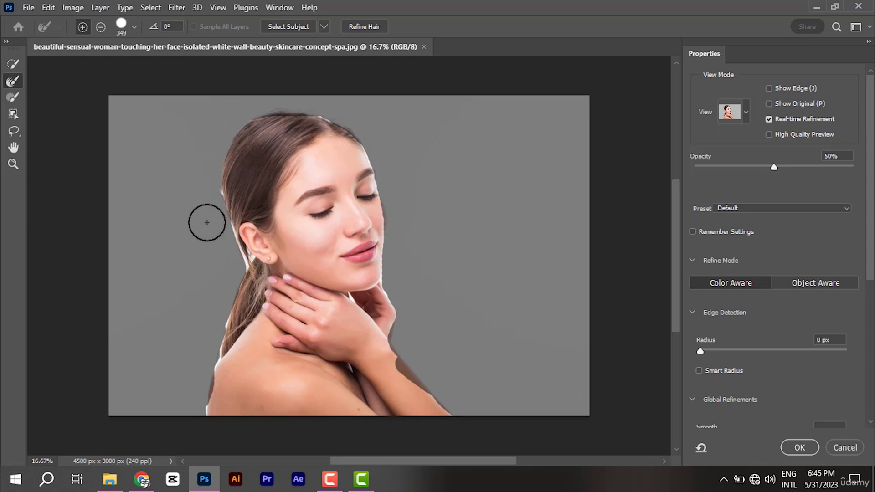
mouse_move(262, 115)
mouse_down()
mouse_move(280, 102)
mouse_move(330, 118)
mouse_up()
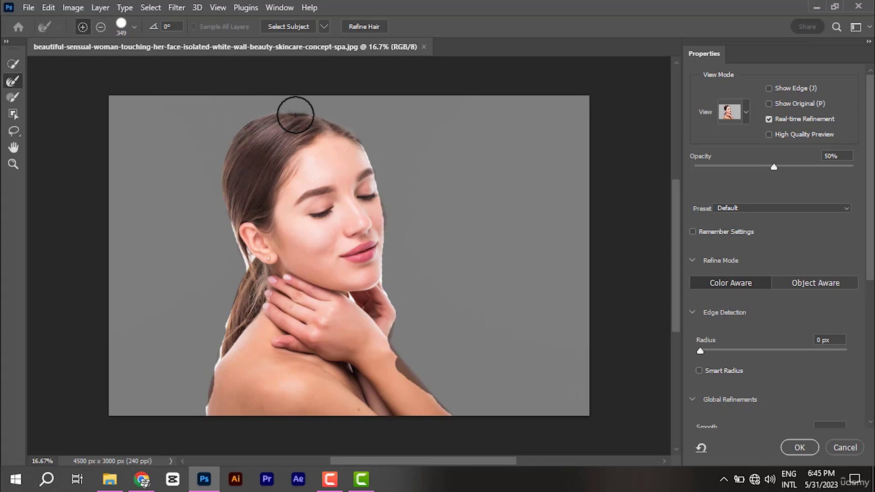
drag(293, 112, 305, 115)
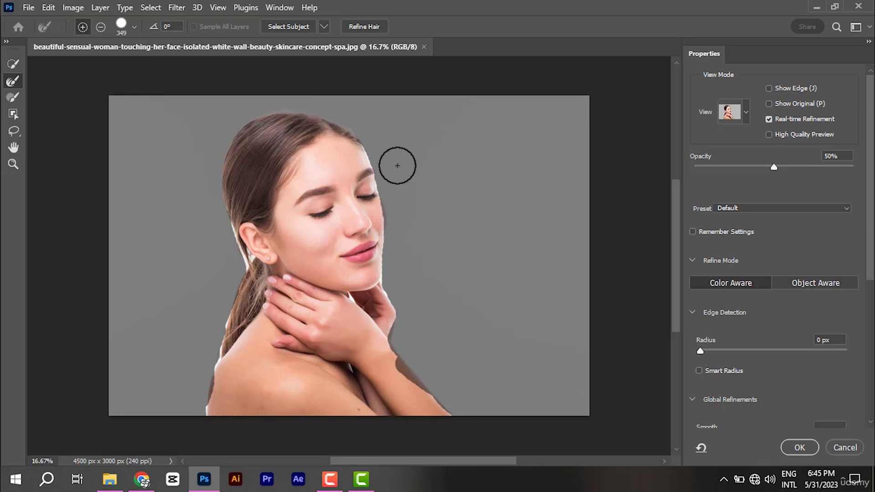
drag(395, 165, 376, 144)
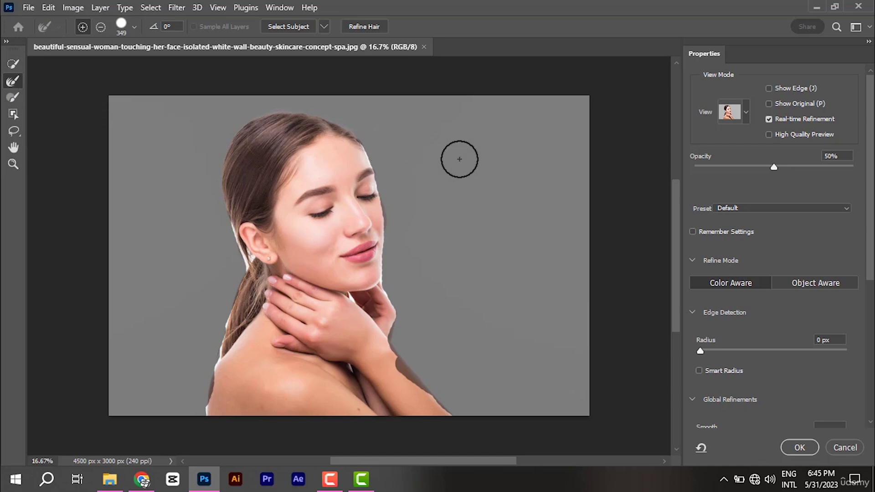
- Shrink the brush to 169, refine the cheek and jaw edges, and set Edge Detection Radius to 3 px
alt+right_click(459, 156)
drag(458, 164, 455, 159)
drag(382, 185, 388, 269)
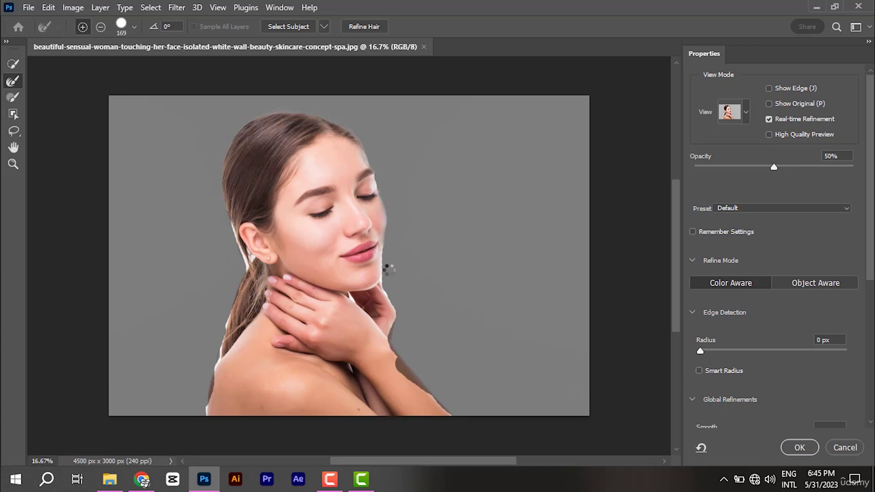
drag(385, 200, 401, 248)
drag(384, 286, 389, 303)
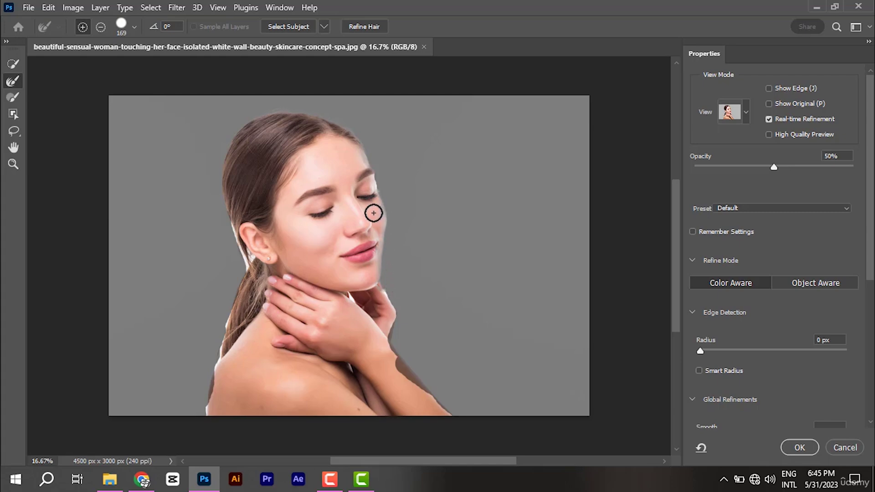
drag(374, 217, 362, 172)
drag(700, 350, 676, 357)
- Raise Global Refinements Smooth to 48 and Feather to 137.5 px
scroll(864, 273, down, 3)
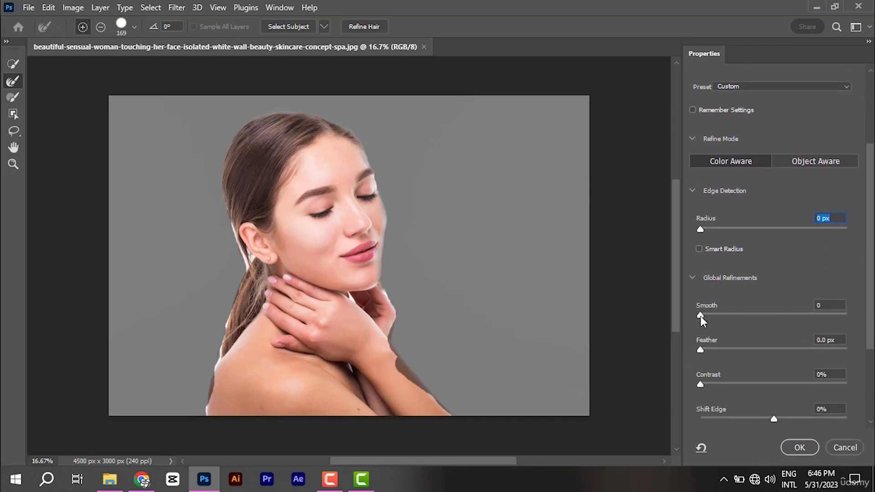
drag(701, 316, 775, 317)
drag(699, 349, 805, 349)
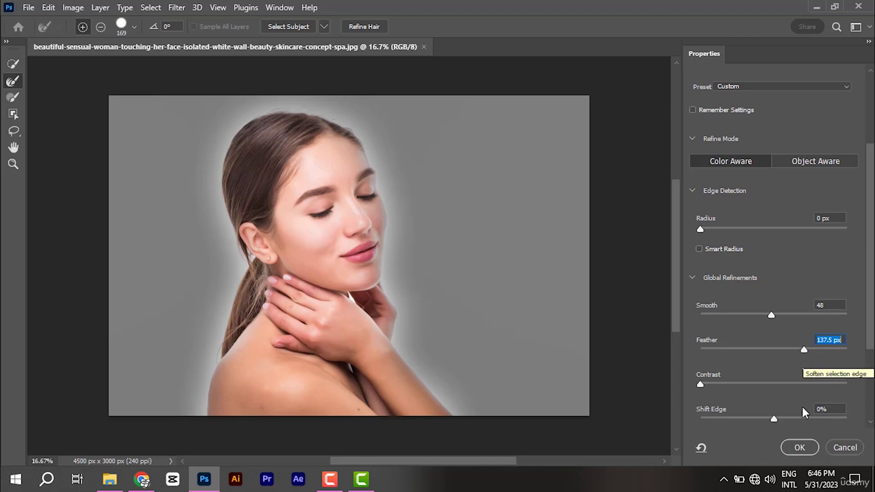
- Apply the refined selection, add a layer mask, then undo the mask and deselect
click(810, 446)
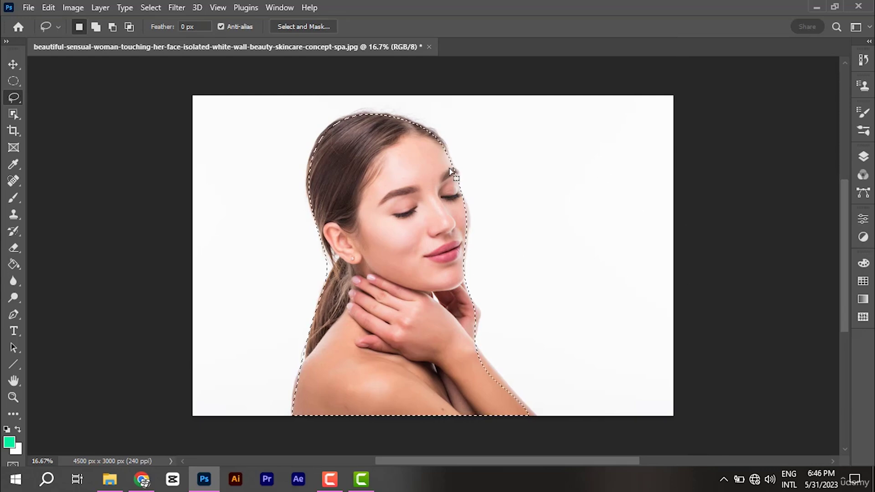
click(864, 156)
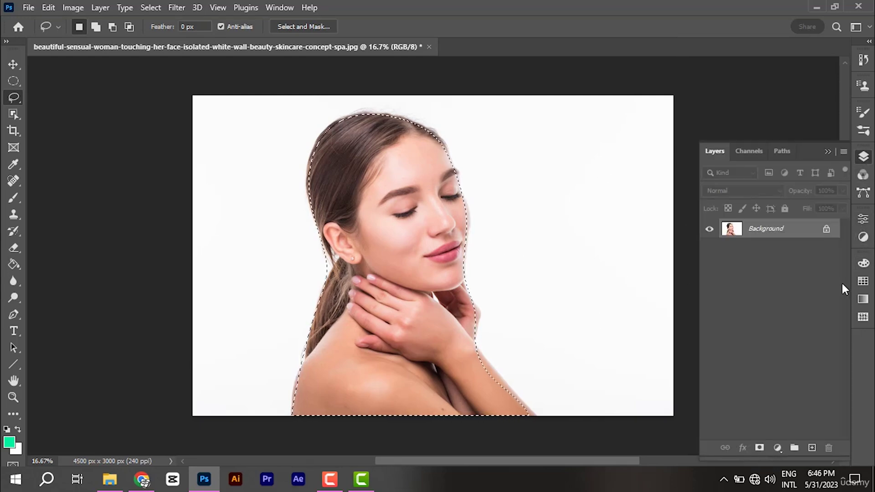
click(760, 448)
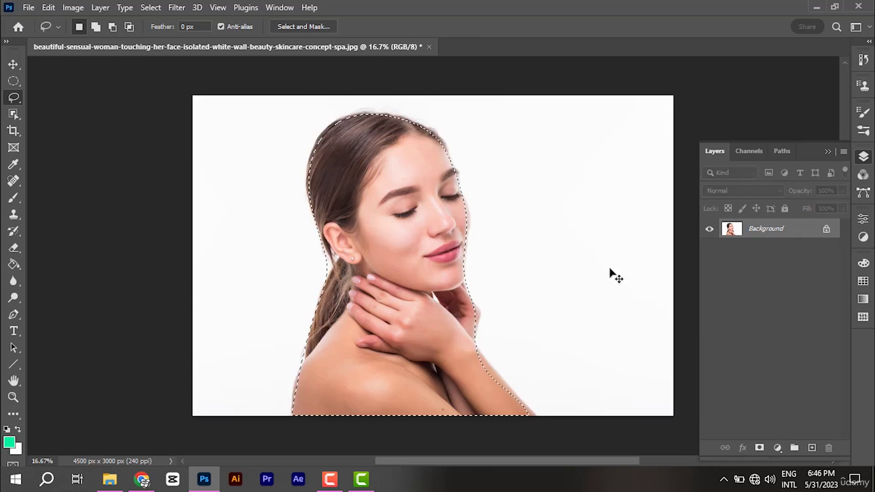
key(ctrl+z)
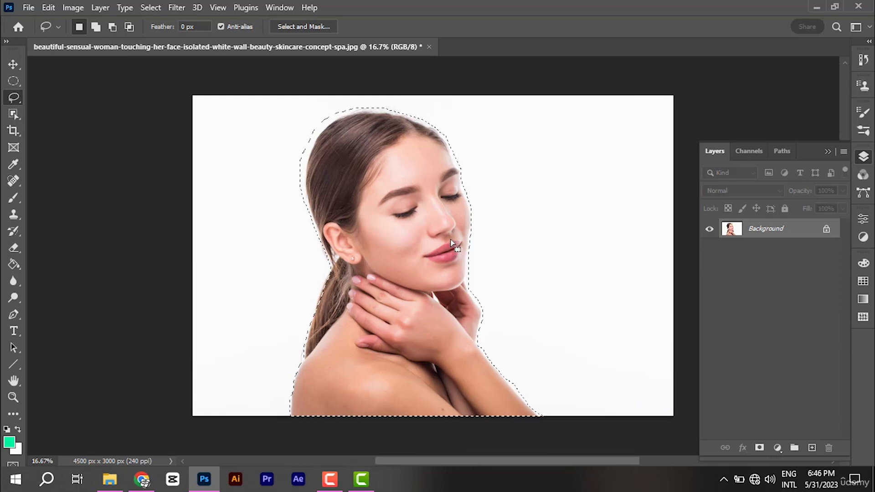
click(209, 137)
- Select the Polygonal Lasso Tool and collapse the Layers panel
right_click(13, 98)
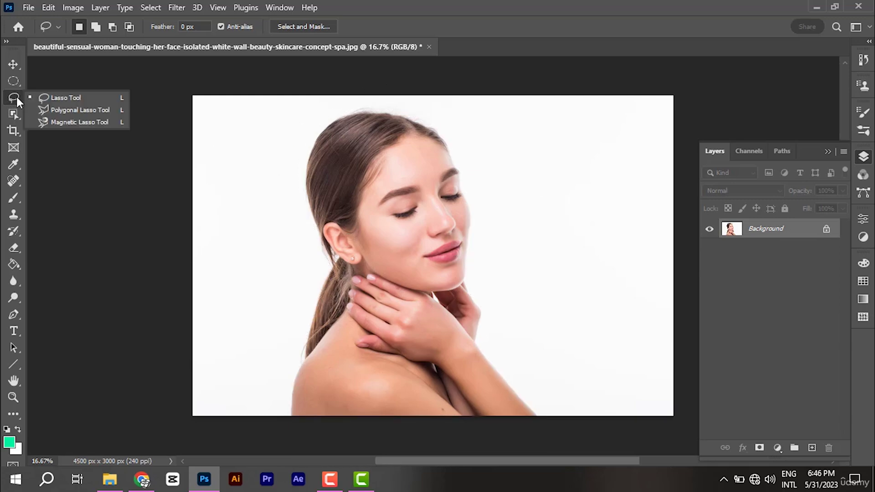
click(91, 113)
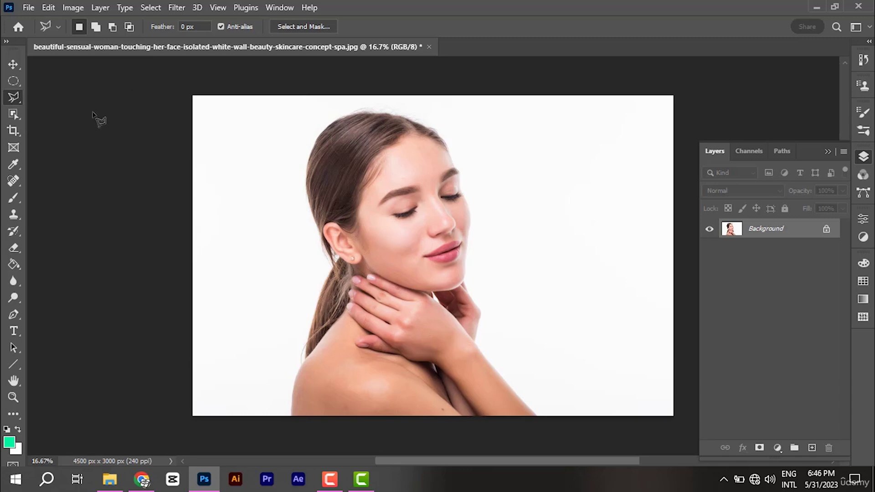
click(828, 151)
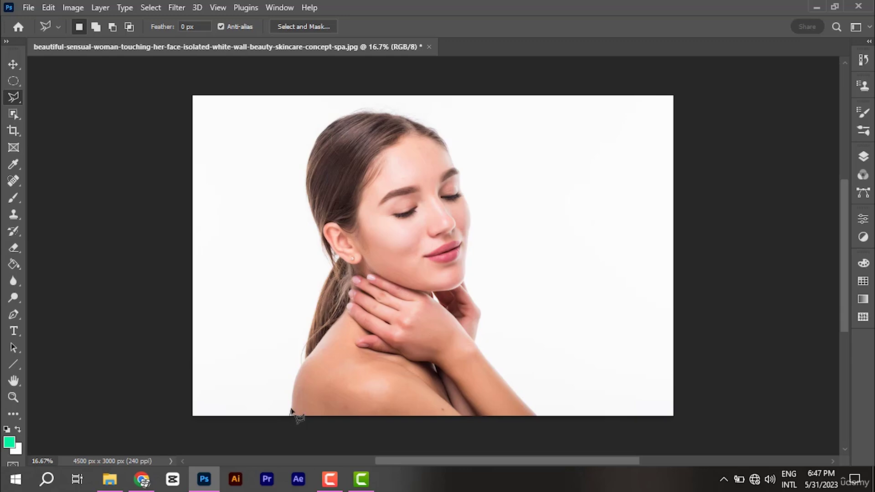
- Place polygonal lasso points from the bottom edge up the shoulder, closing with a double-click
click(290, 414)
click(294, 383)
click(302, 367)
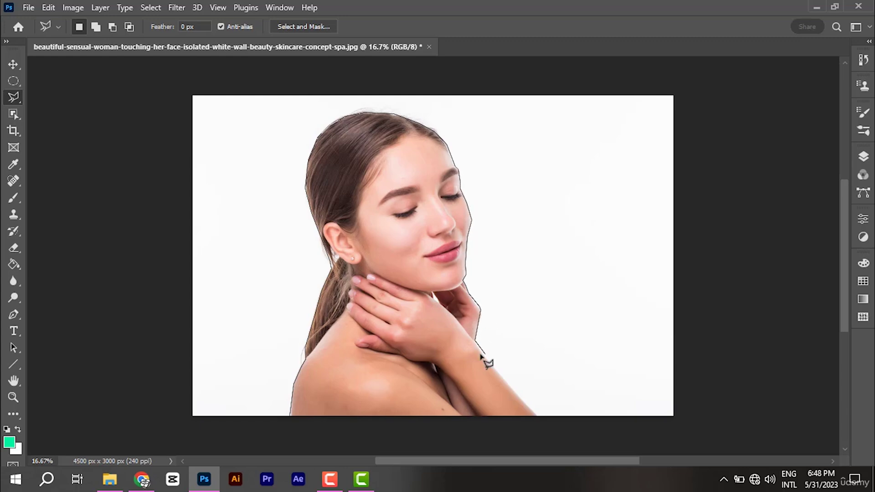
double_click(381, 416)
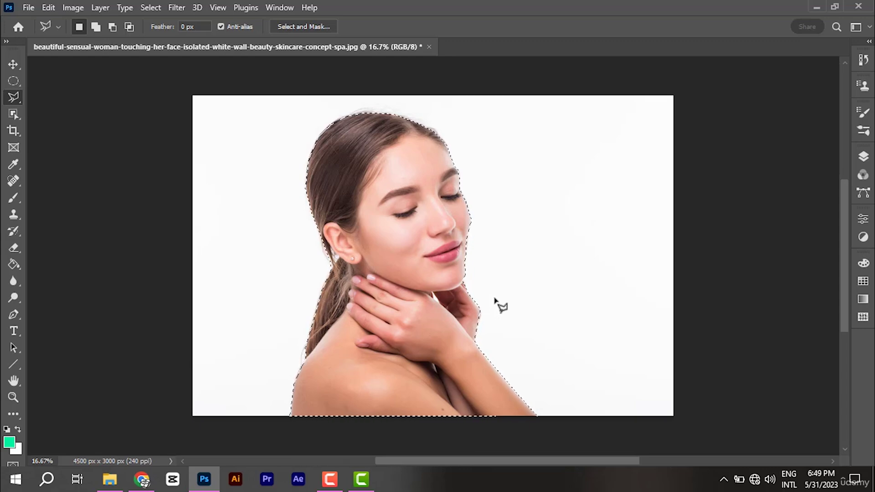
- Preview the cutout with a layer mask, undo it, then open the selection in Select and Mask
click(863, 156)
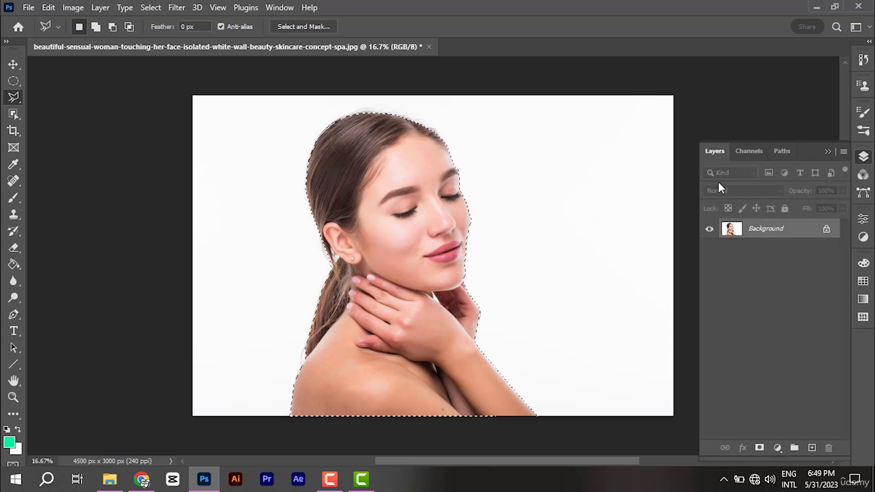
click(759, 447)
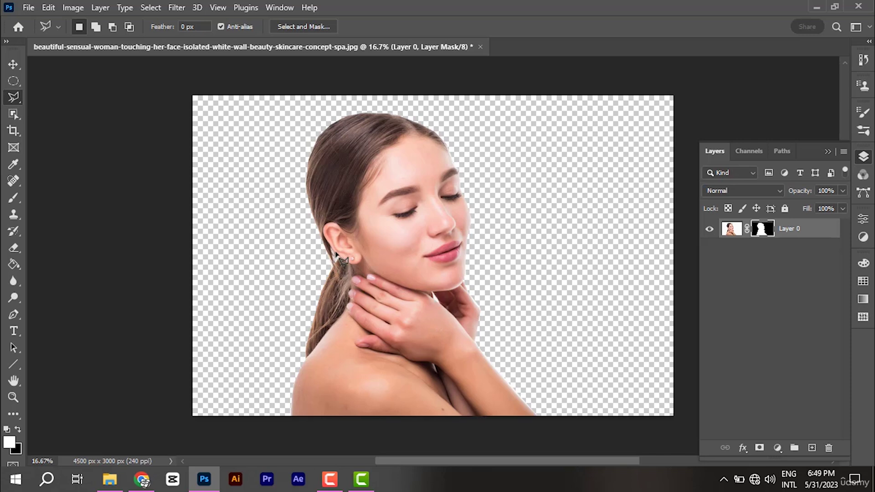
key(ctrl+z)
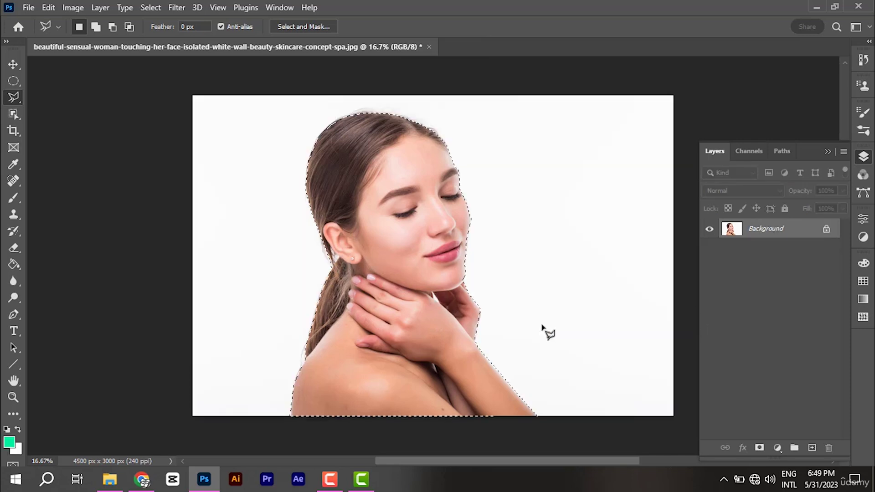
right_click(400, 245)
click(454, 255)
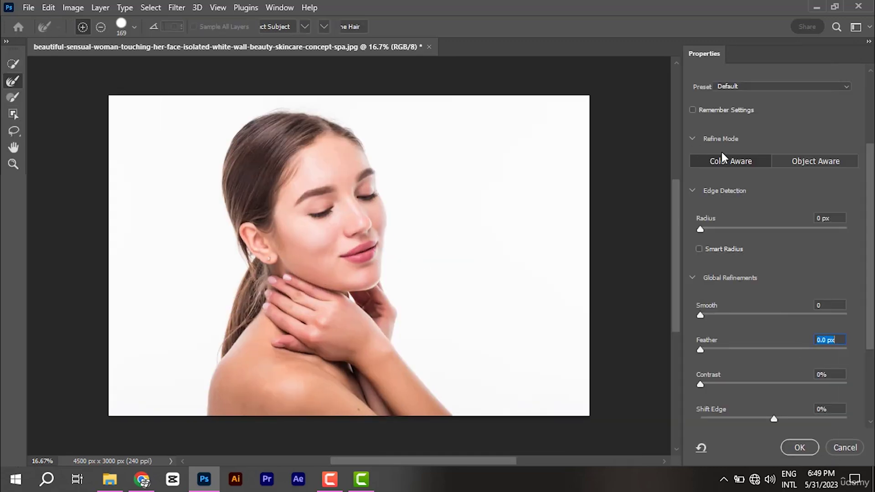
- Scroll the Select and Mask properties and check the view mode list, leaving it unchanged
drag(871, 212, 870, 130)
click(740, 120)
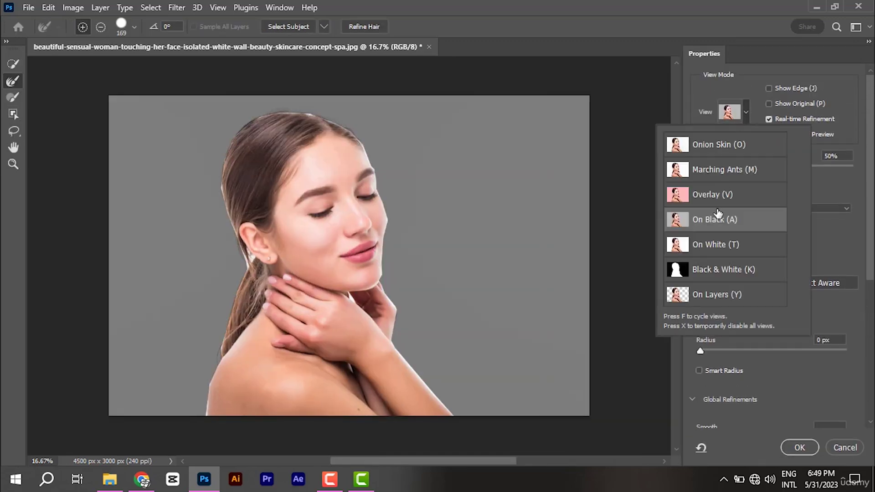
click(739, 114)
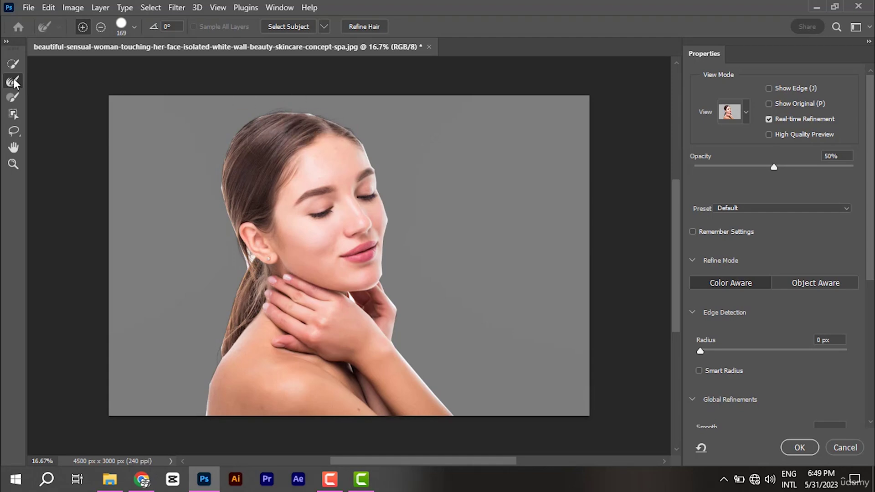
- Zoom in on the woman's hairline to 100%
click(13, 164)
click(305, 103)
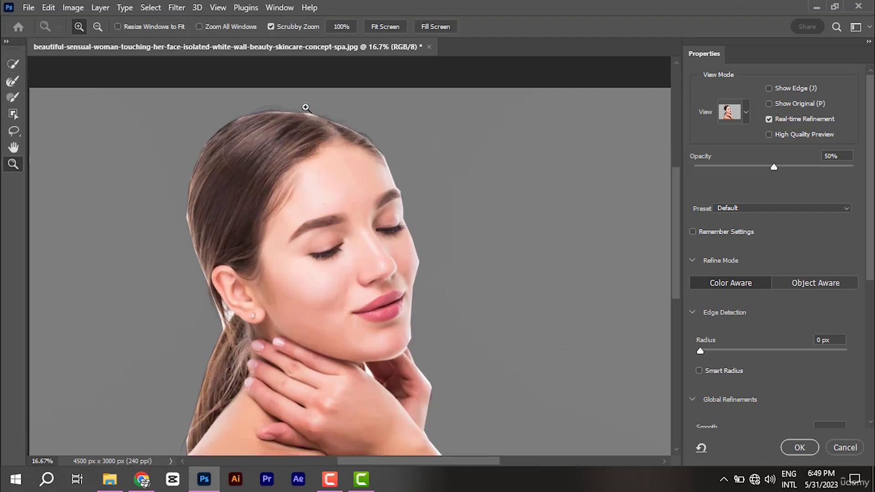
click(306, 103)
click(305, 103)
click(306, 103)
click(305, 108)
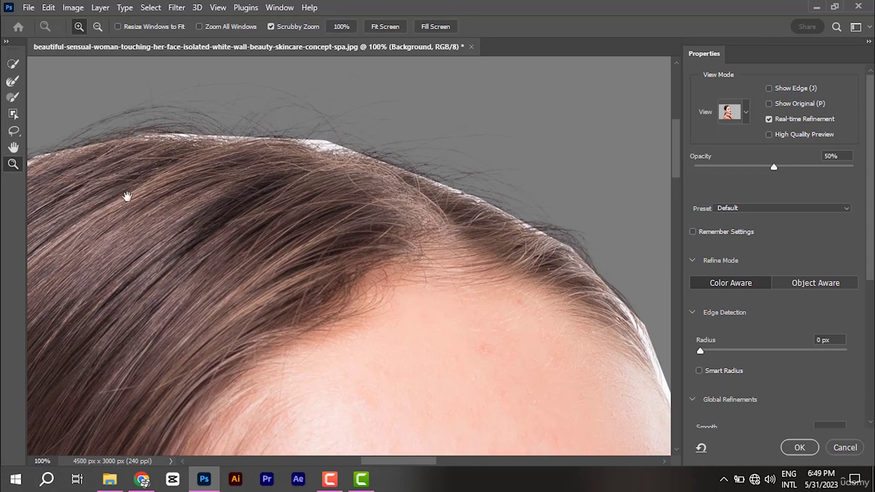
- Pan the close-up view past the ear, along the face edge, and down to the chin and hand
key(h)
drag(124, 196, 156, 431)
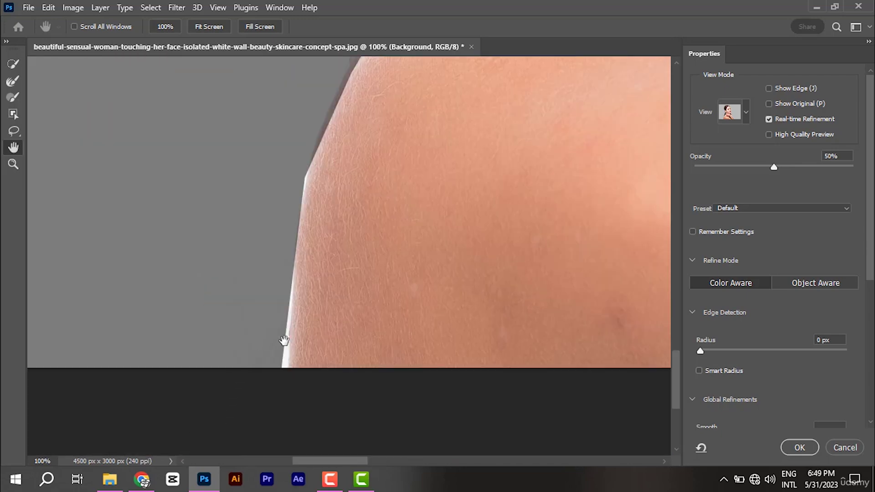
drag(296, 332, 368, 242)
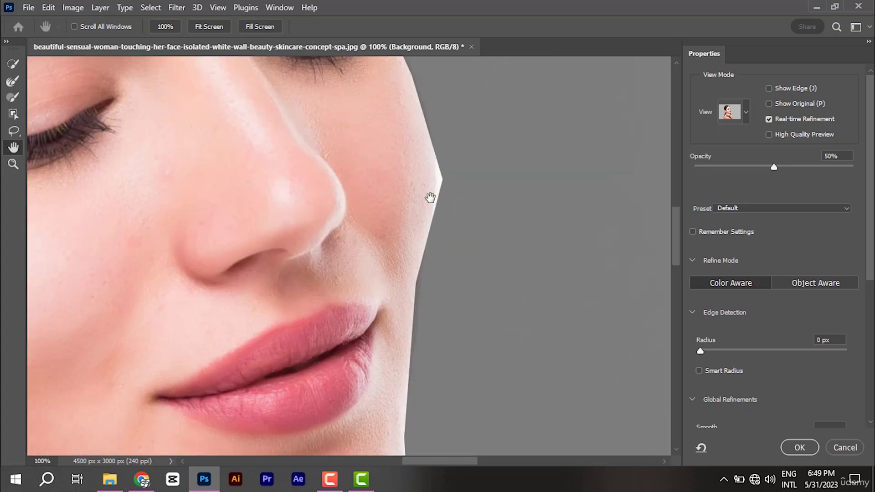
drag(440, 187, 445, 446)
- Zoom out from the shoulder to the whole photo and apply the refined selection with OK
key(z)
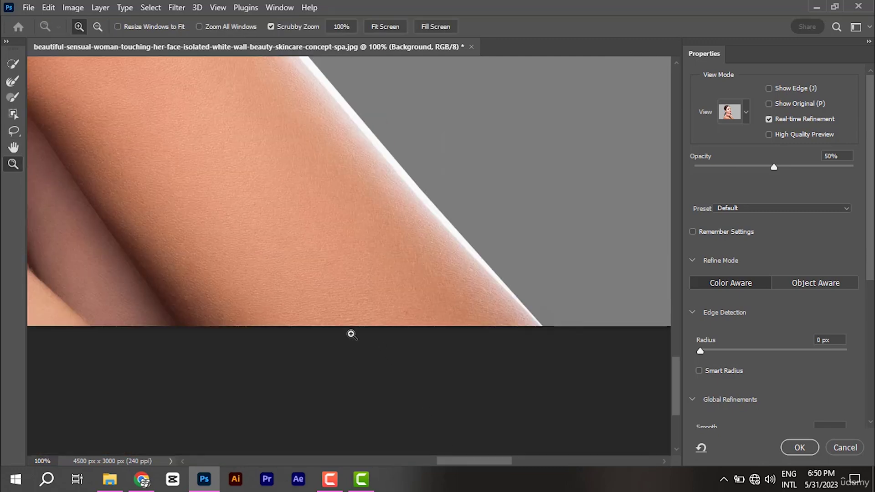
key(alt)
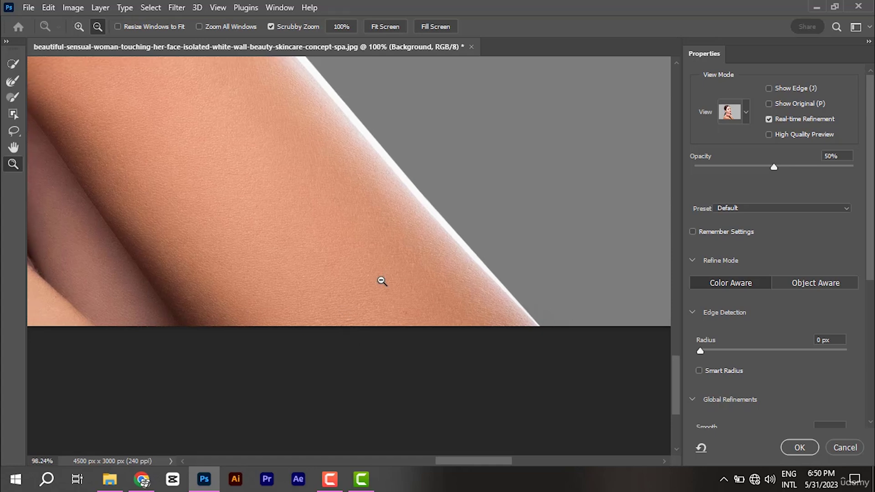
alt+click(381, 279)
alt+click(382, 278)
alt+click(382, 276)
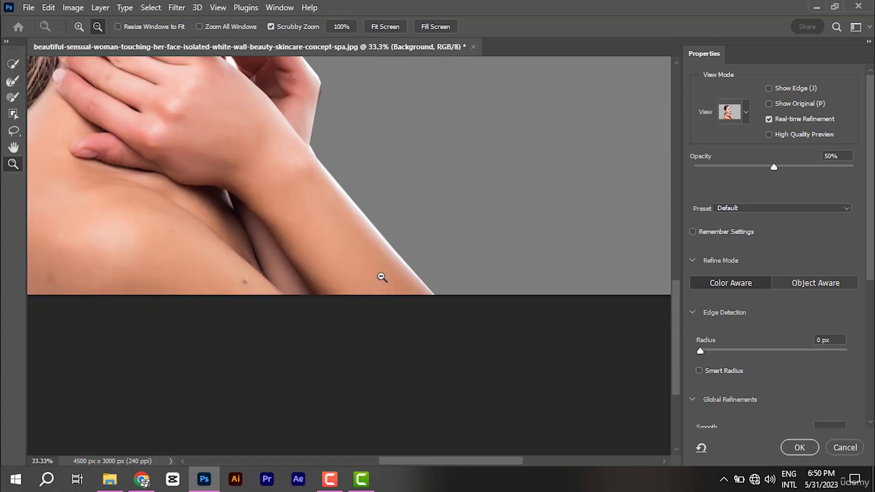
alt+click(381, 275)
alt+click(382, 272)
alt+click(381, 269)
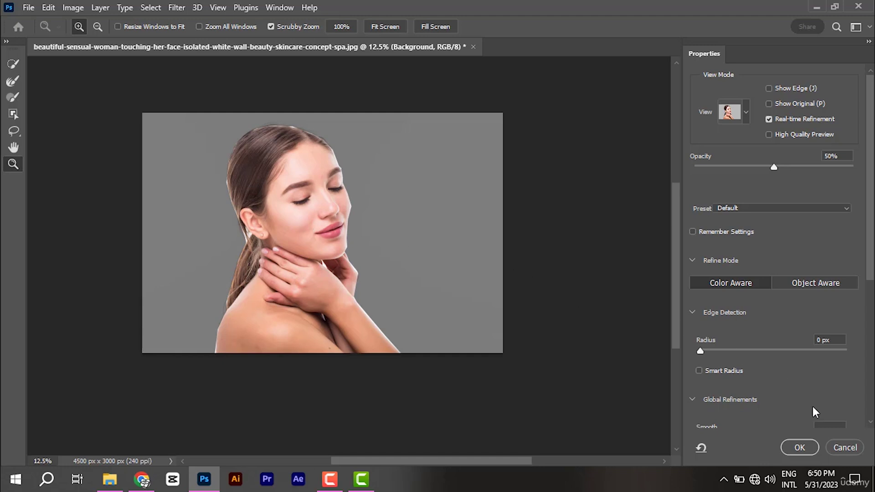
click(842, 447)
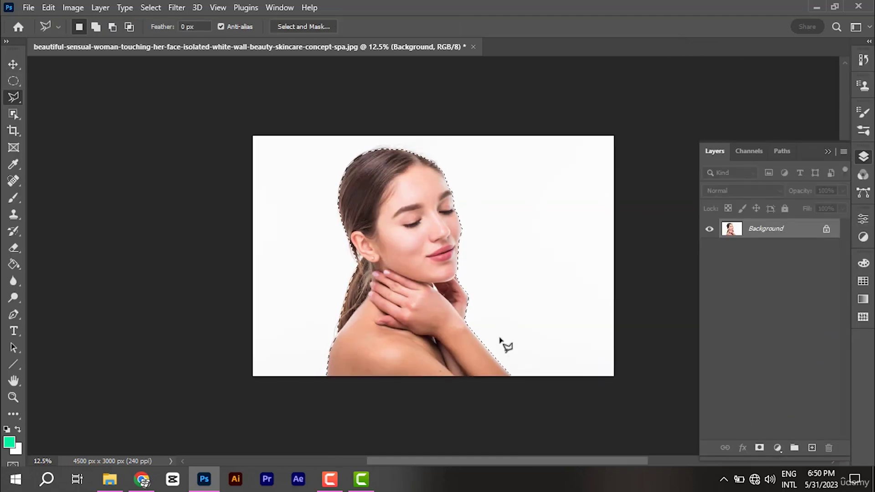
- Deselect the woman and switch to the Magnetic Lasso (10 px width, 10% contrast, frequency 57)
click(498, 338)
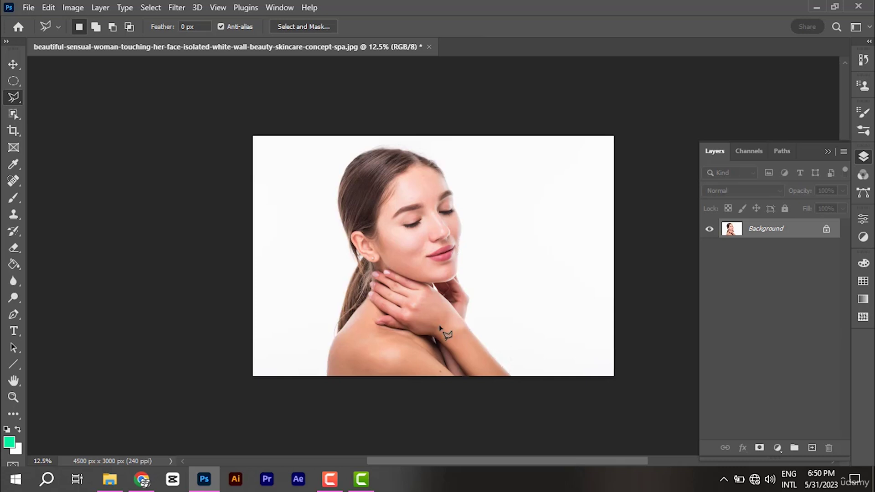
right_click(14, 99)
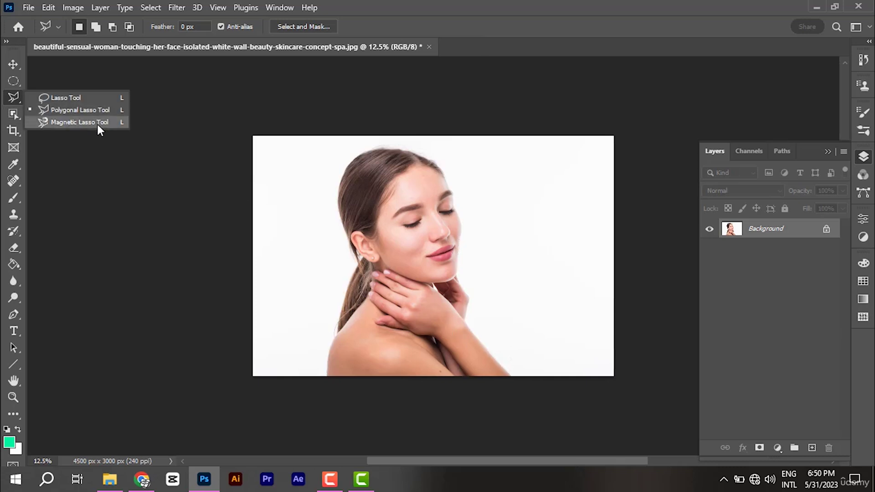
click(80, 122)
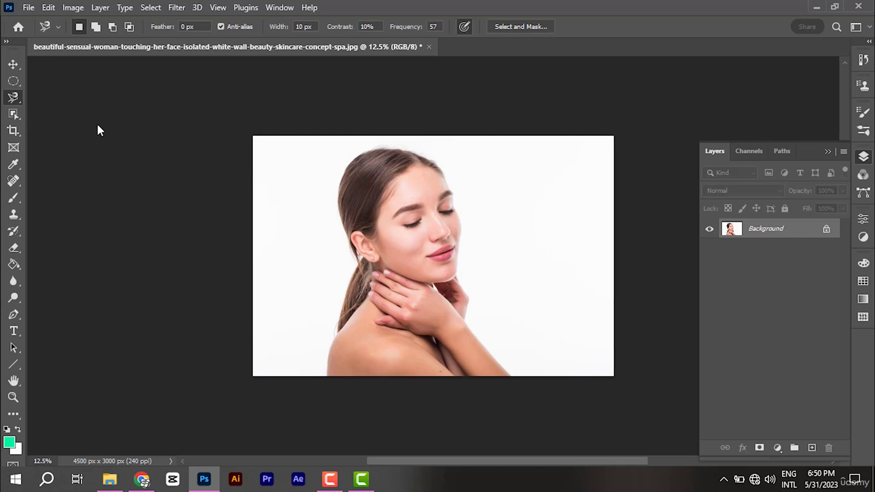
right_click(16, 99)
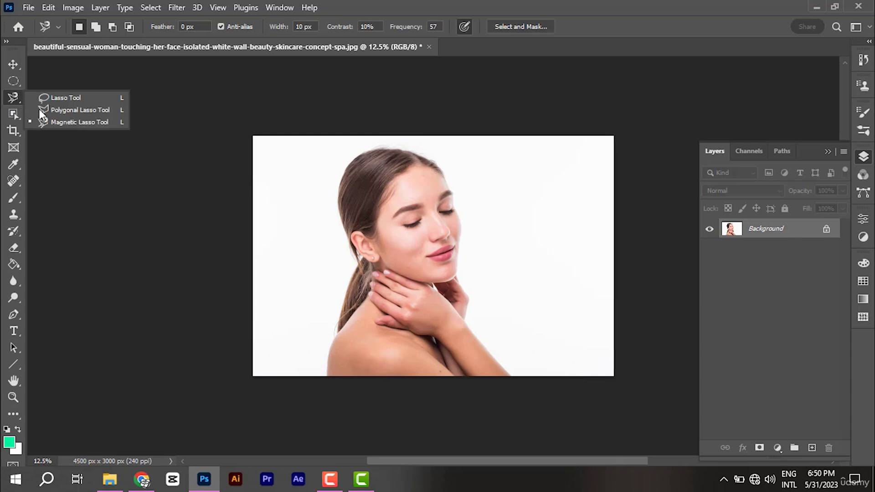
click(97, 122)
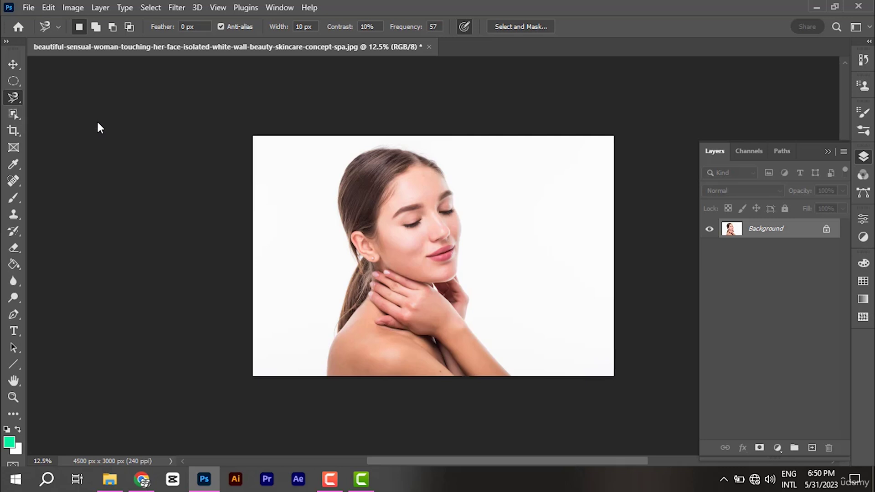
- Start the magnetic outline at the shoulder's bottom edge, removing misplaced anchors near the chin
click(326, 374)
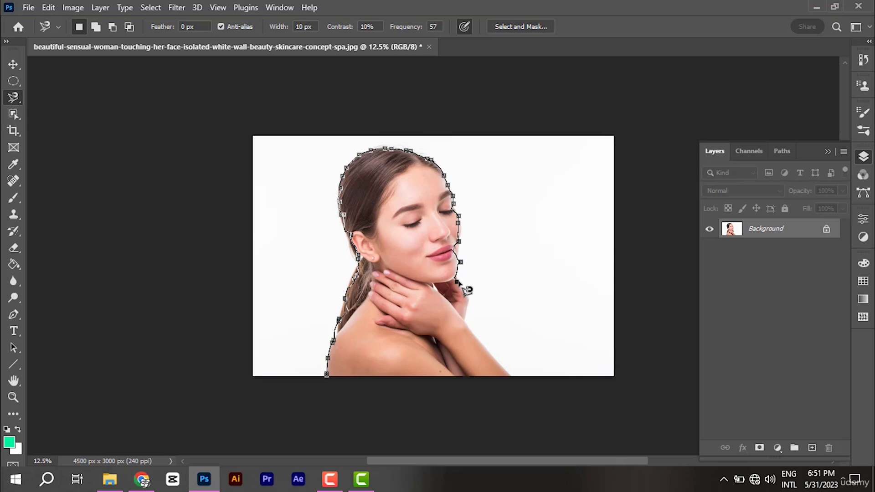
key(BackSpace)
key(BackSpace)
key(BackSpace)
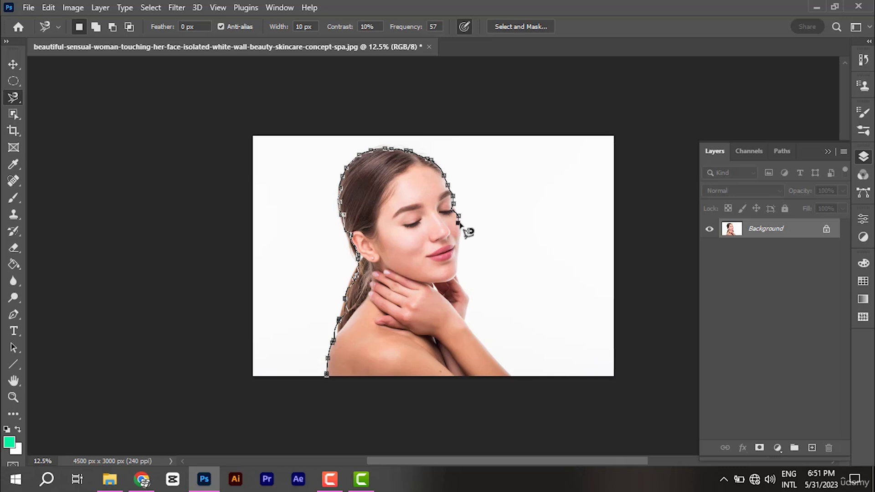
key(BackSpace)
key(BackSpace)
- Pin anchors down the jaw and along the hand edge, then remove misplaced anchors along the bottom
click(459, 263)
click(459, 273)
click(459, 280)
click(470, 294)
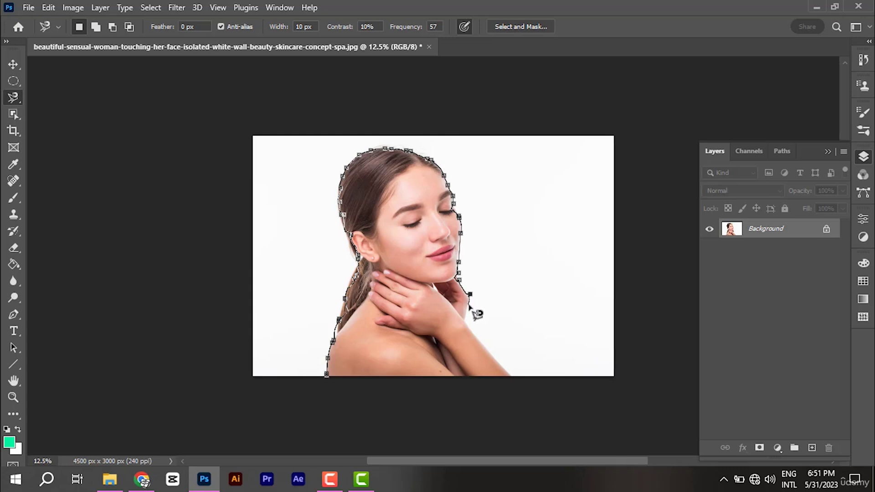
click(469, 304)
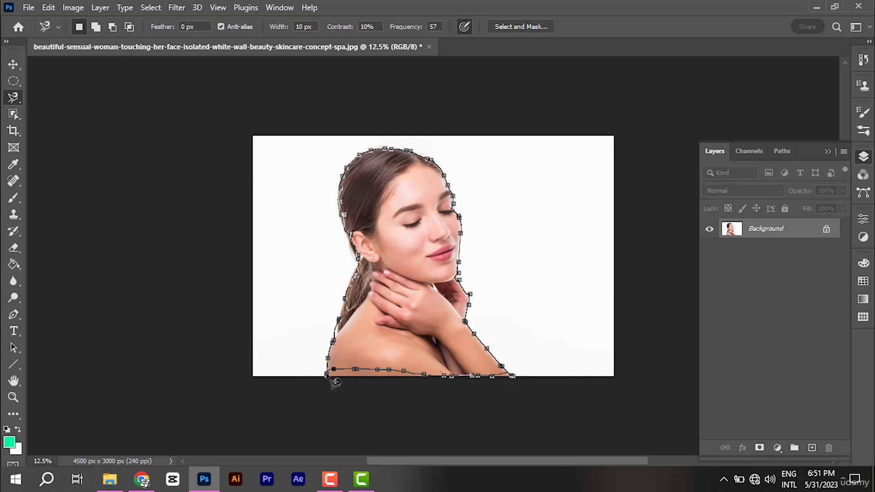
key(BackSpace)
key(BackSpace)
key(BackSpace)
key(BackSpace)
key(BackSpace)
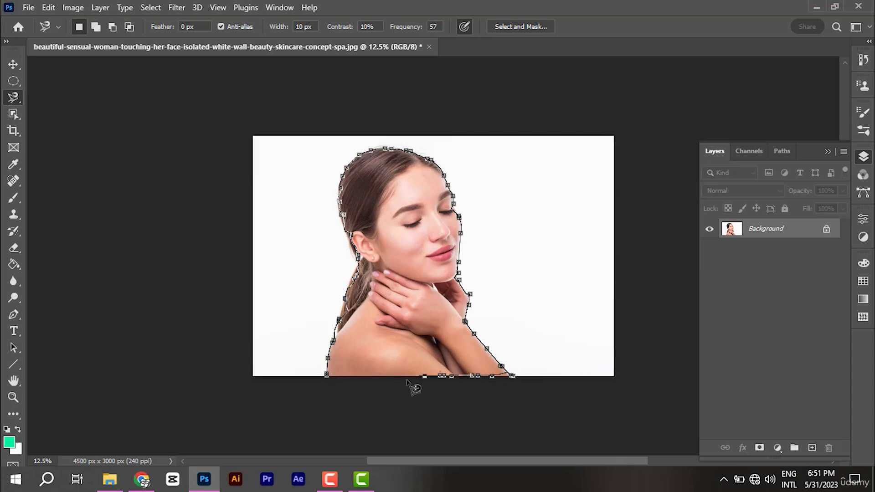
- Close the magnetic lasso outline at its start anchor and add a layer mask to Layer 0
click(330, 381)
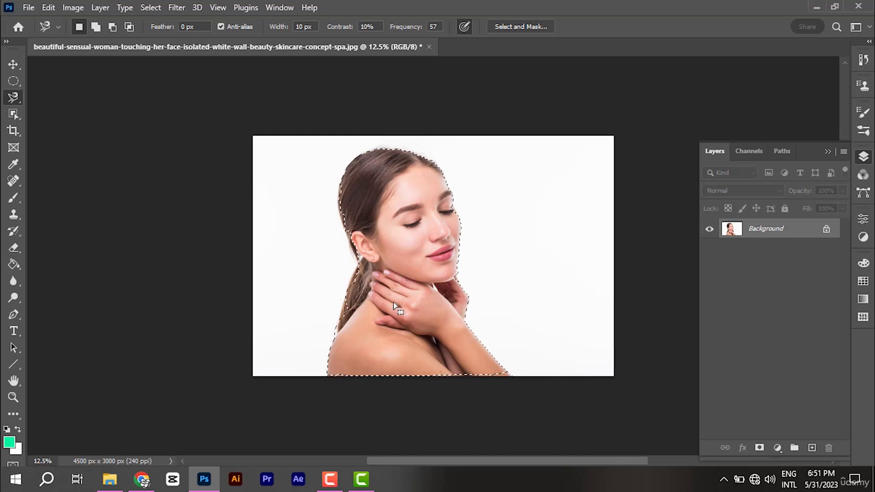
click(340, 322)
click(760, 447)
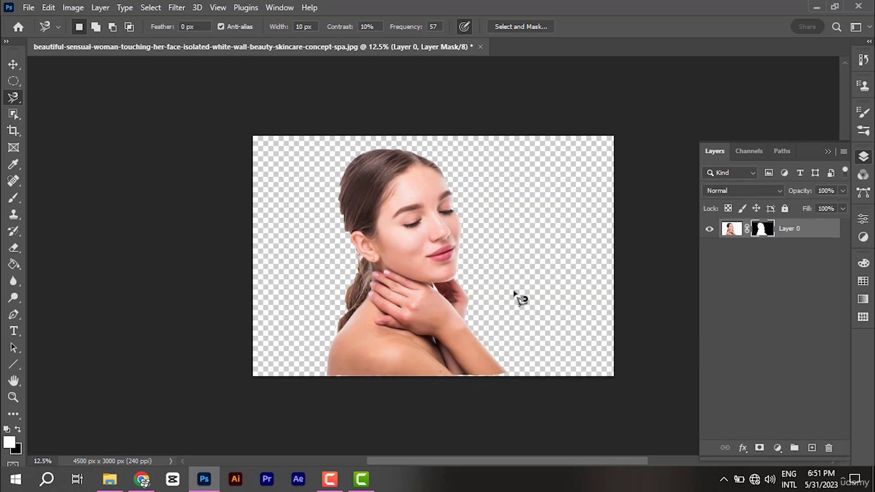